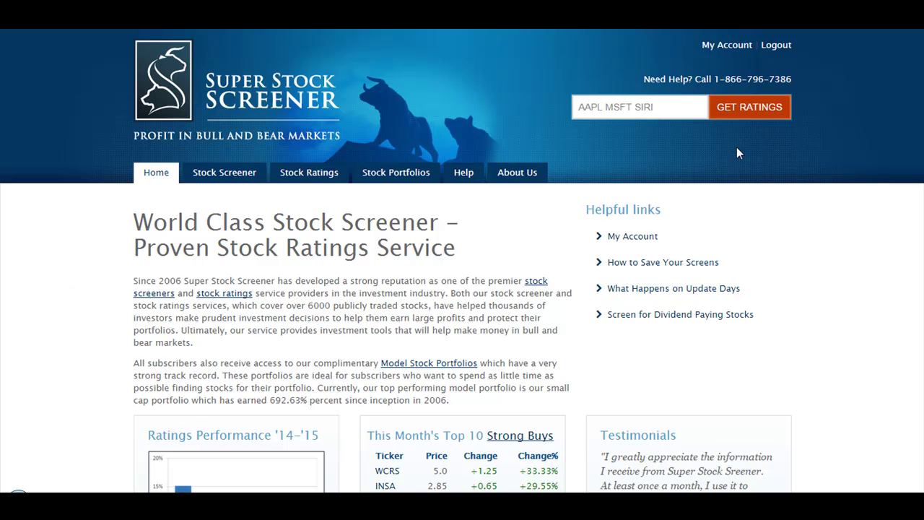
Get the stock ratings for AAPL, MSFT and SIRI, then download them to a spreadsheet and open the file.
{"action": "left_click", "coordinate": [750, 110]}
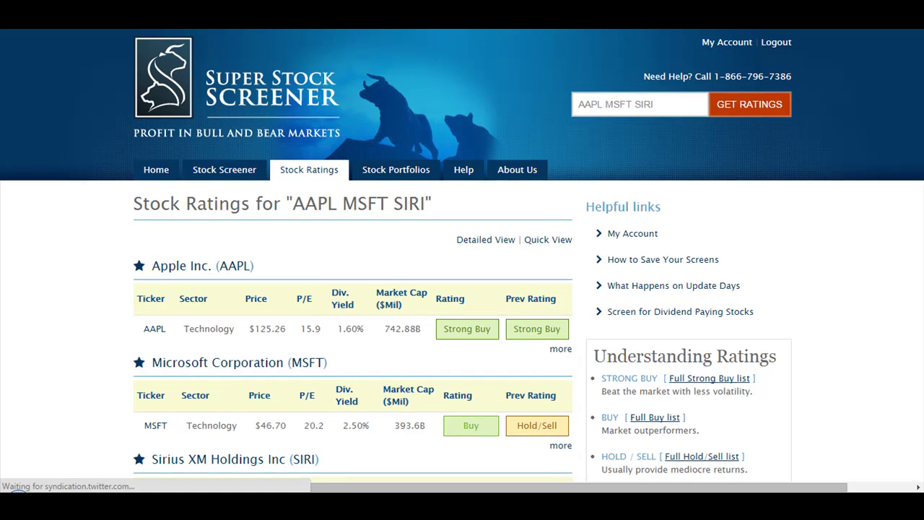
{"action": "scroll", "coordinate": [462, 289], "scroll_direction": "down", "scroll_amount": 3}
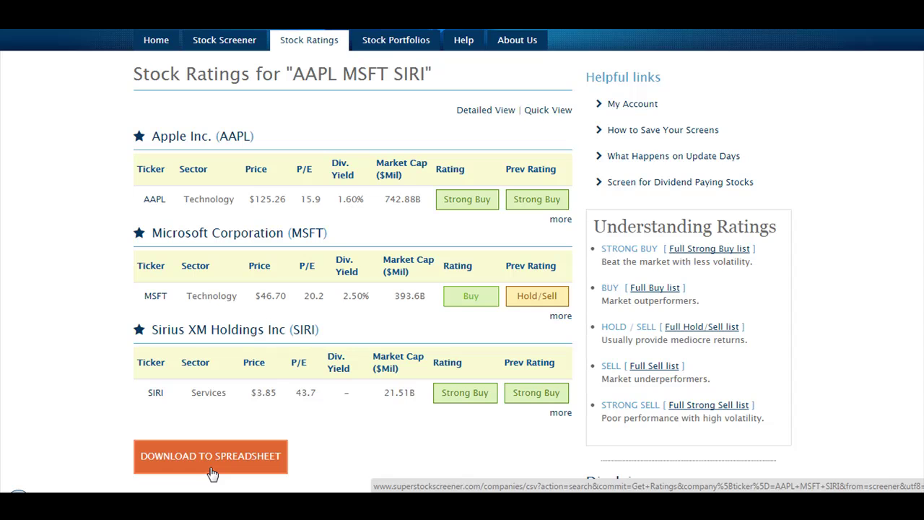
{"action": "left_click", "coordinate": [212, 471]}
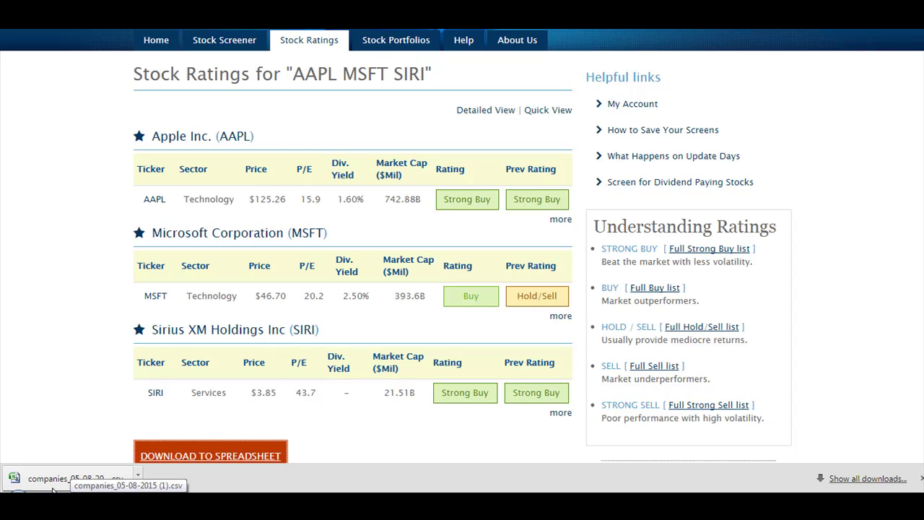
{"action": "left_click", "coordinate": [65, 482]}
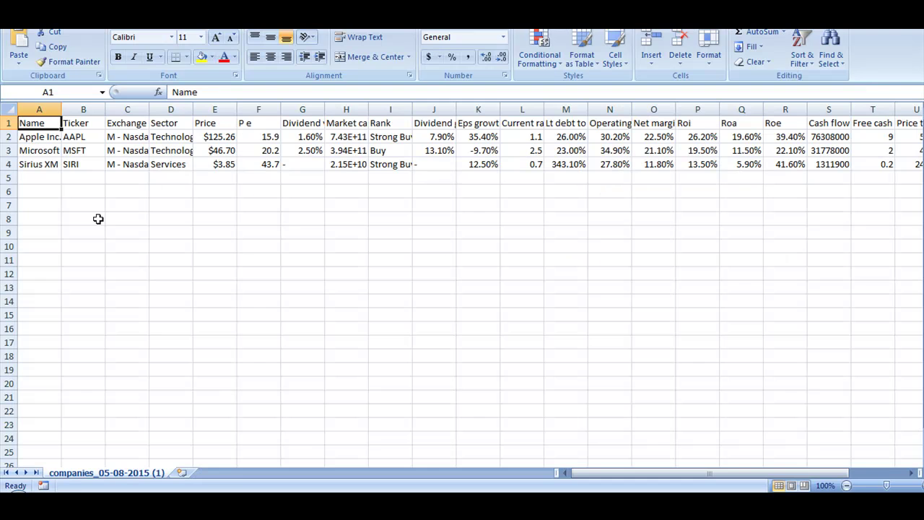
Auto-fit the width of all columns in the ratings spreadsheet and look through the remaining data columns.
{"action": "left_click", "coordinate": [9, 109]}
{"action": "double_click", "coordinate": [61, 109]}
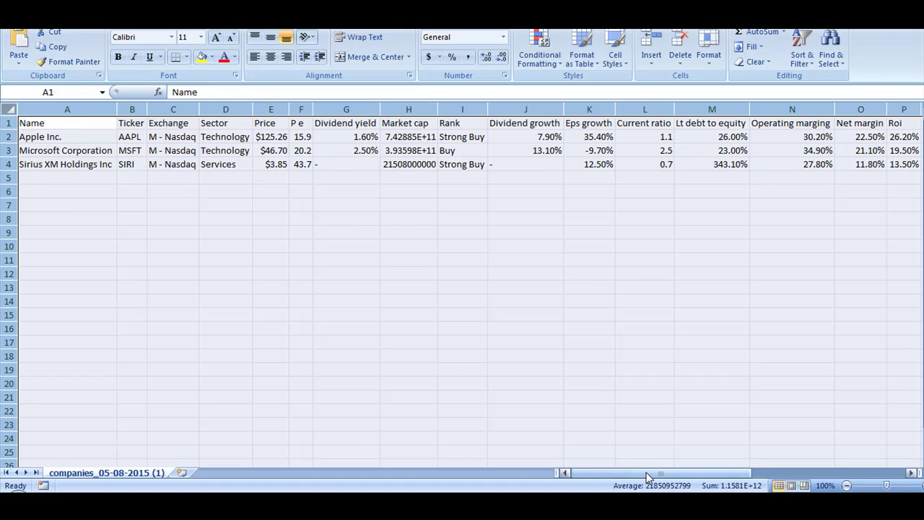
{"action": "left_click_drag", "start_coordinate": [648, 477], "coordinate": [815, 480]}
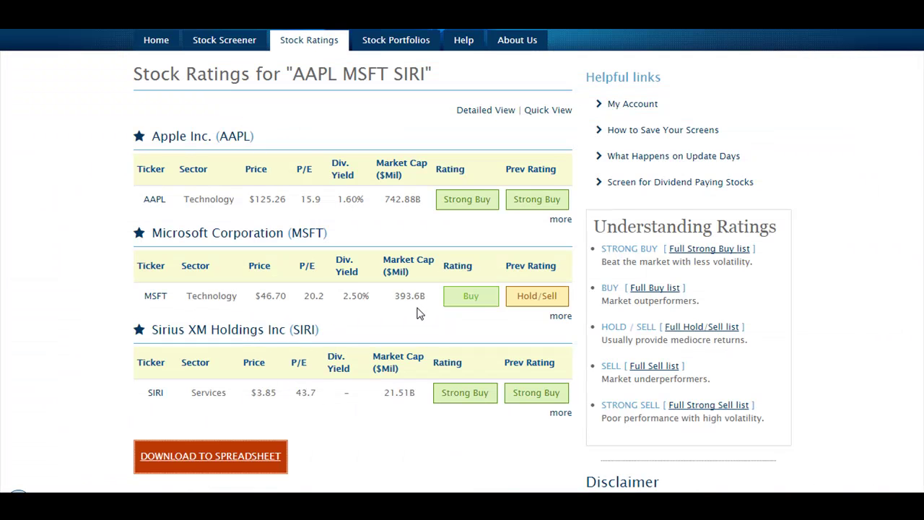
From the account page, download the favorite stock list to a spreadsheet and open the file to view its columns.
{"action": "left_click", "coordinate": [613, 106]}
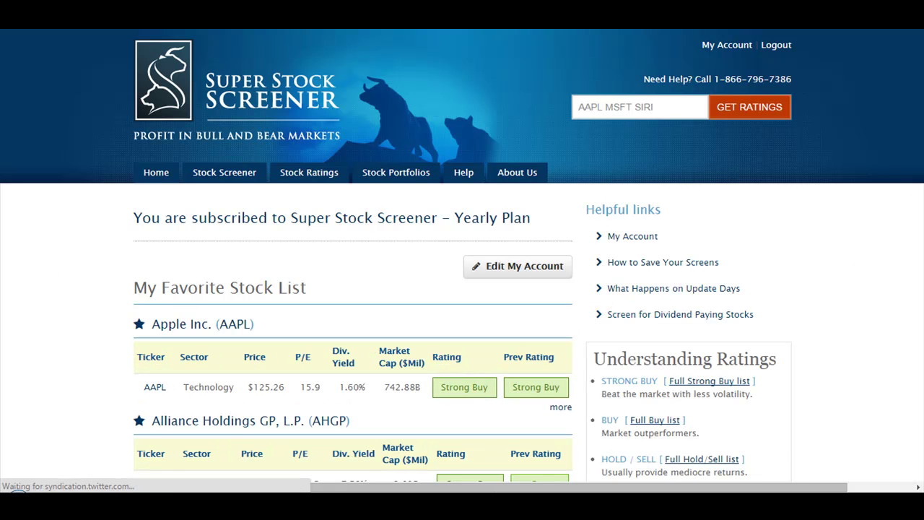
{"action": "scroll", "coordinate": [462, 260], "scroll_direction": "down", "scroll_amount": 15}
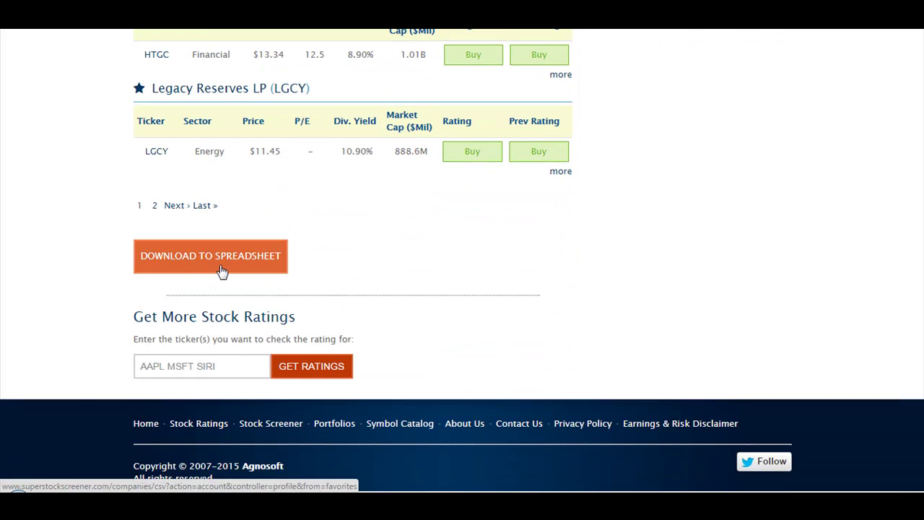
{"action": "left_click", "coordinate": [222, 270]}
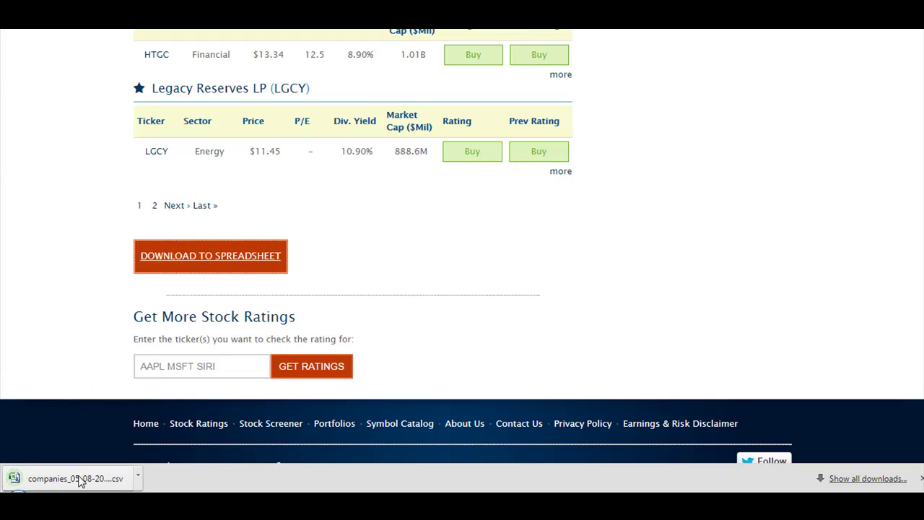
{"action": "left_click", "coordinate": [79, 481]}
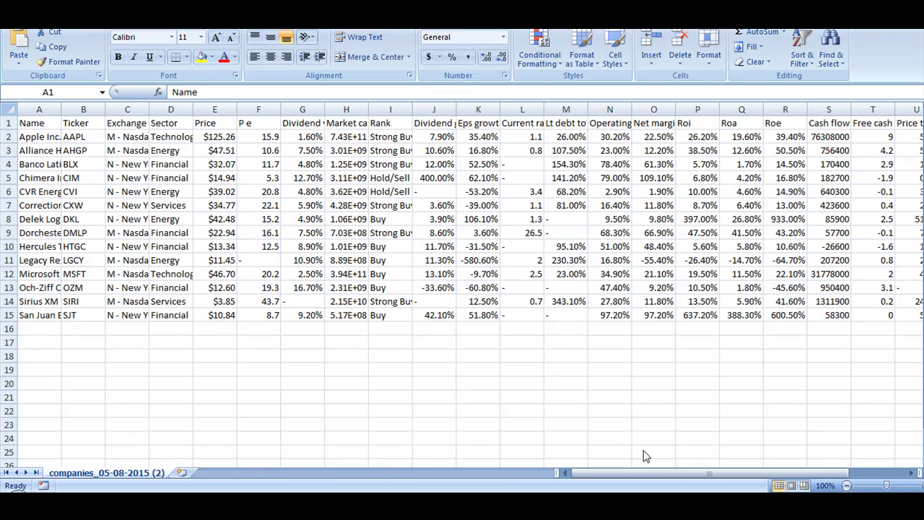
{"action": "left_click", "coordinate": [665, 472]}
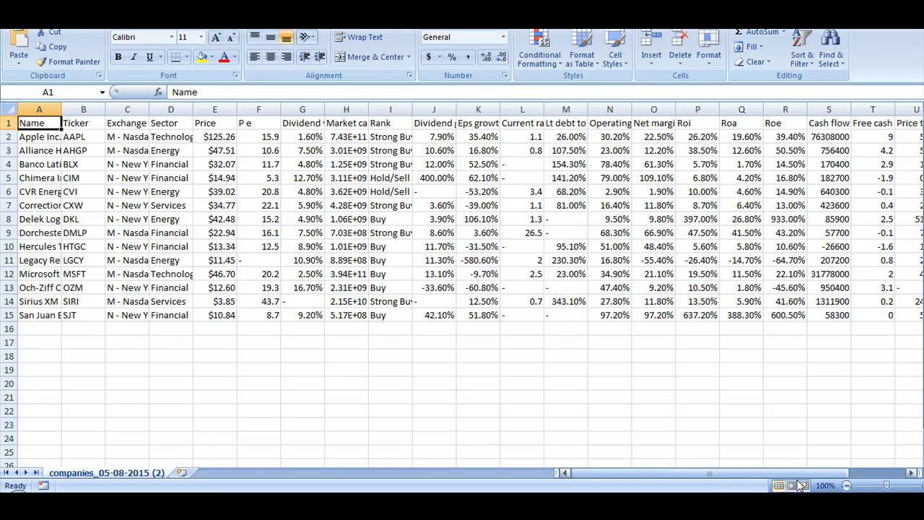
{"action": "left_click_drag", "start_coordinate": [880, 478], "coordinate": [635, 477]}
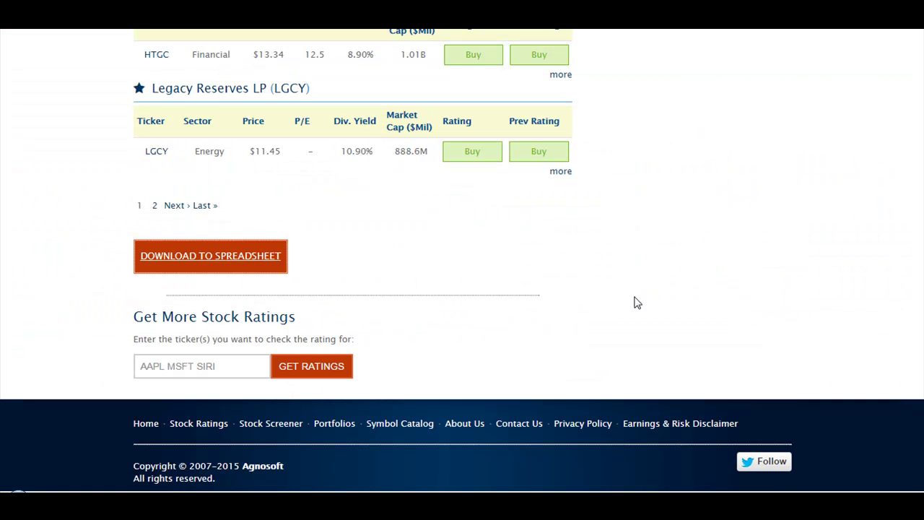
Open the full Strong Buy list on the ratings site, download it to a spreadsheet and open the file.
{"action": "scroll", "coordinate": [851, 255], "scroll_direction": "up", "scroll_amount": 3}
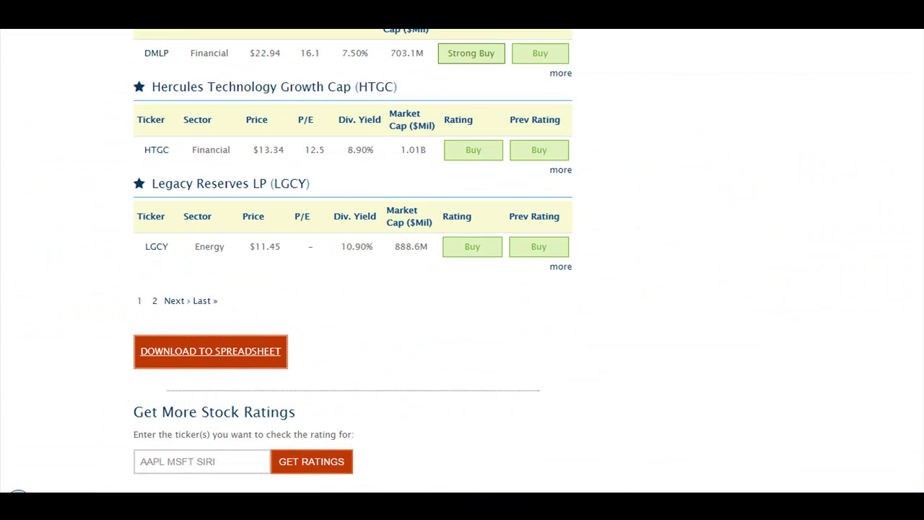
{"action": "scroll", "coordinate": [462, 260], "scroll_direction": "up", "scroll_amount": 15}
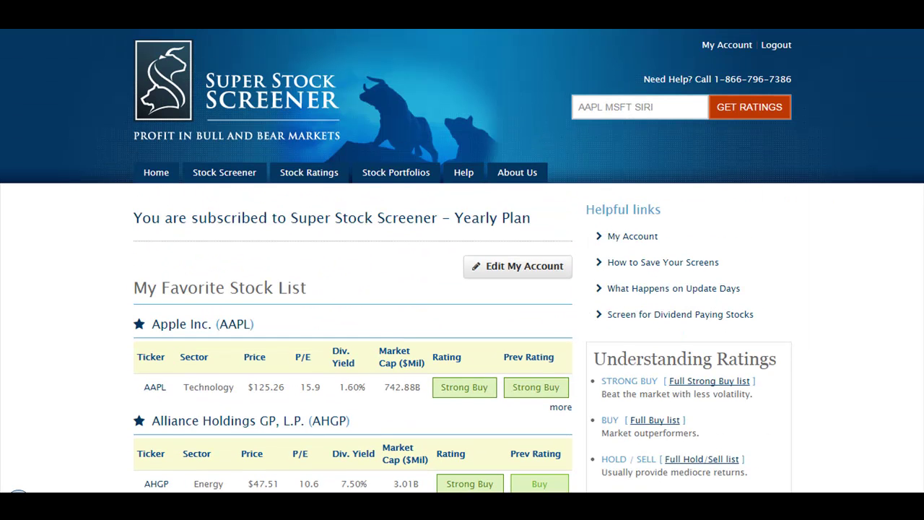
{"action": "left_click", "coordinate": [702, 383]}
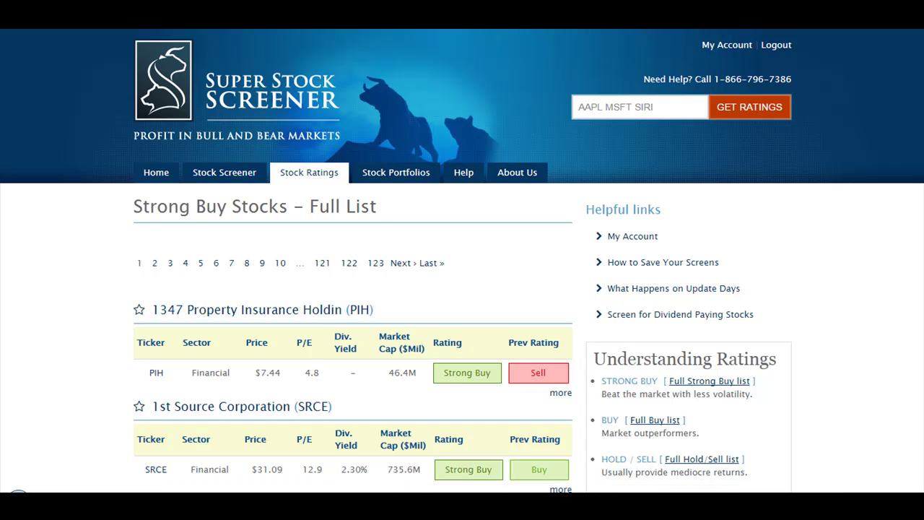
{"action": "scroll", "coordinate": [462, 288], "scroll_direction": "down", "scroll_amount": 20}
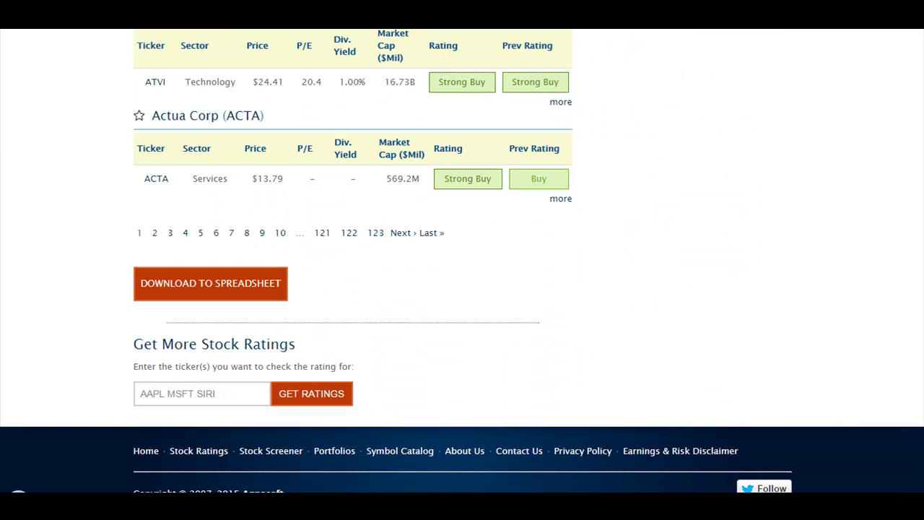
{"action": "left_click", "coordinate": [214, 299]}
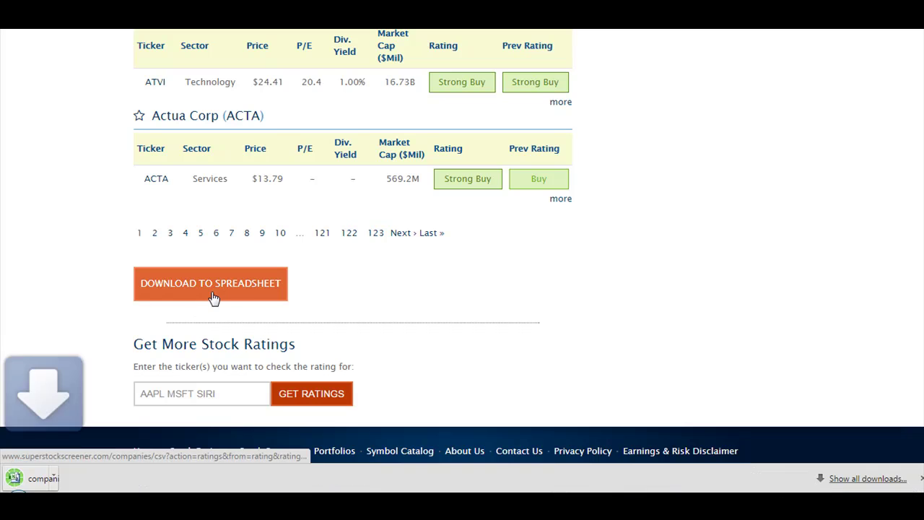
{"action": "left_click", "coordinate": [72, 480]}
{"action": "mouse_move", "coordinate": [448, 419]}
{"action": "left_click", "coordinate": [530, 422]}
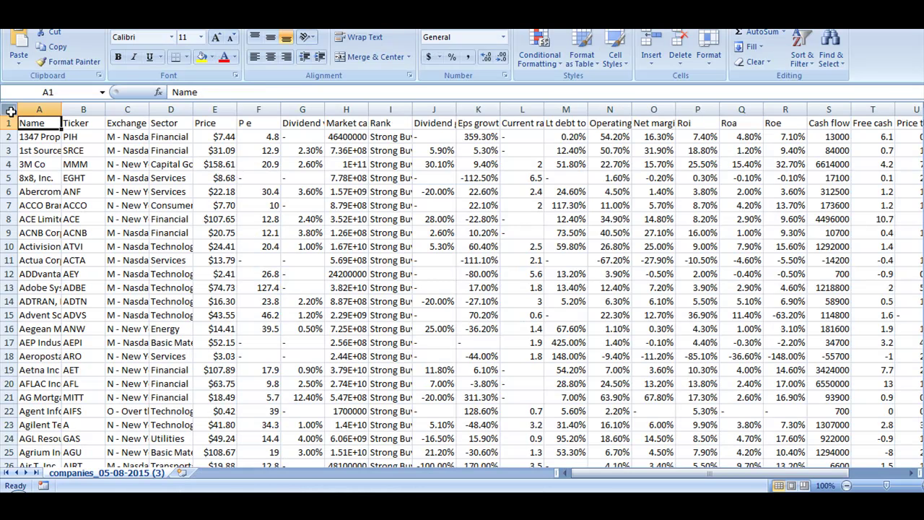
Auto-fit all columns of the Strong Buy spreadsheet and check its extent from the first to the last row.
{"action": "left_click", "coordinate": [8, 109]}
{"action": "double_click", "coordinate": [61, 109]}
{"action": "key", "text": "ctrl+Down"}
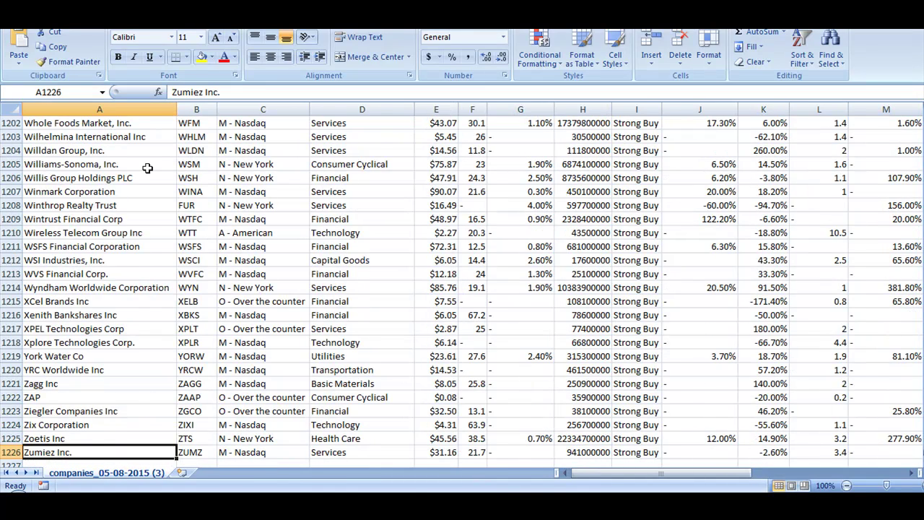
{"action": "key", "text": "ctrl+Up"}
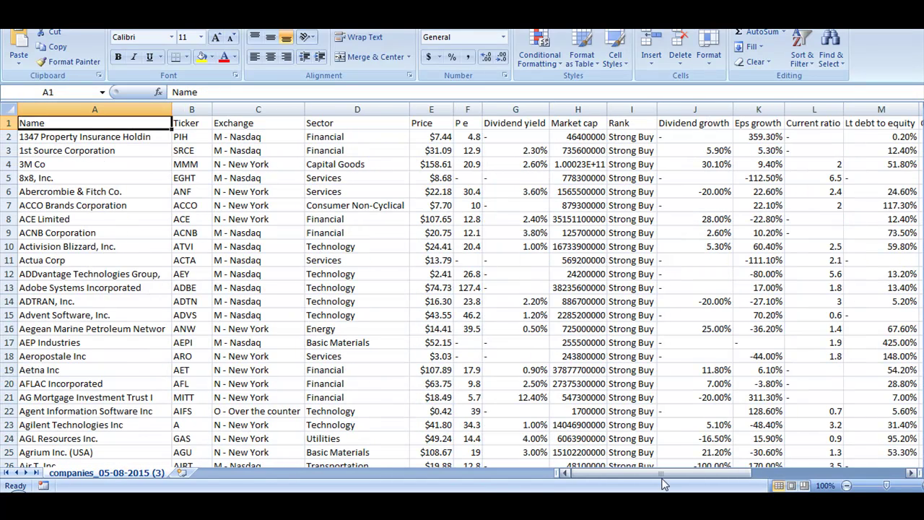
{"action": "left_click_drag", "start_coordinate": [637, 474], "coordinate": [677, 474]}
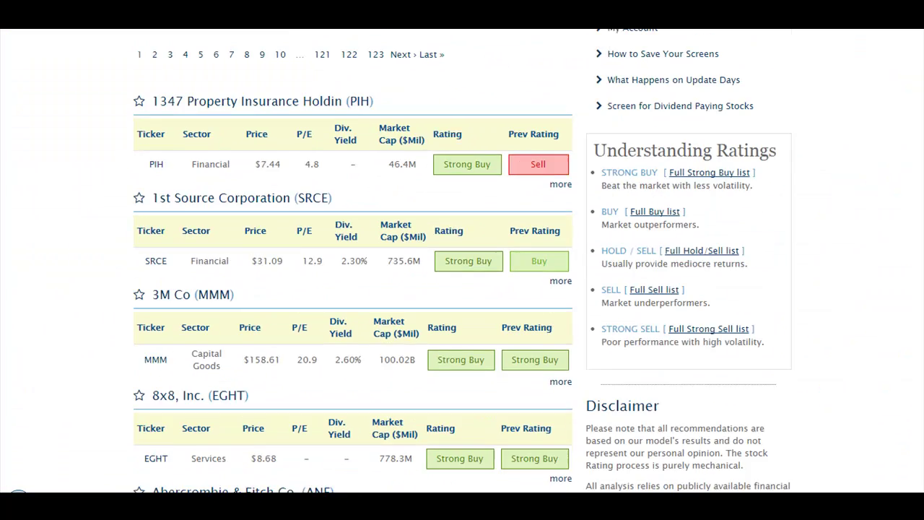
Run the Stock Screener for stocks rated only Strong Buy with a previous rating of only Strong Sell.
{"action": "scroll", "coordinate": [462, 260], "scroll_direction": "up", "scroll_amount": 3}
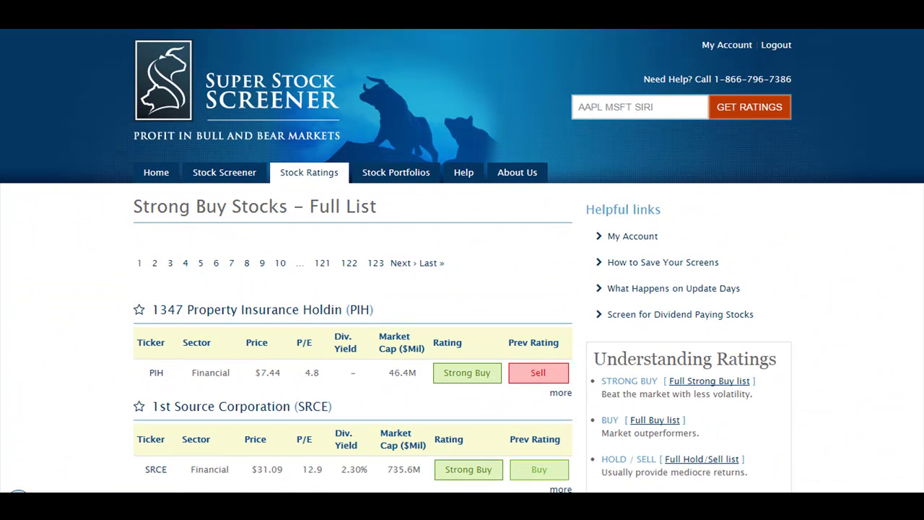
{"action": "left_click", "coordinate": [225, 170]}
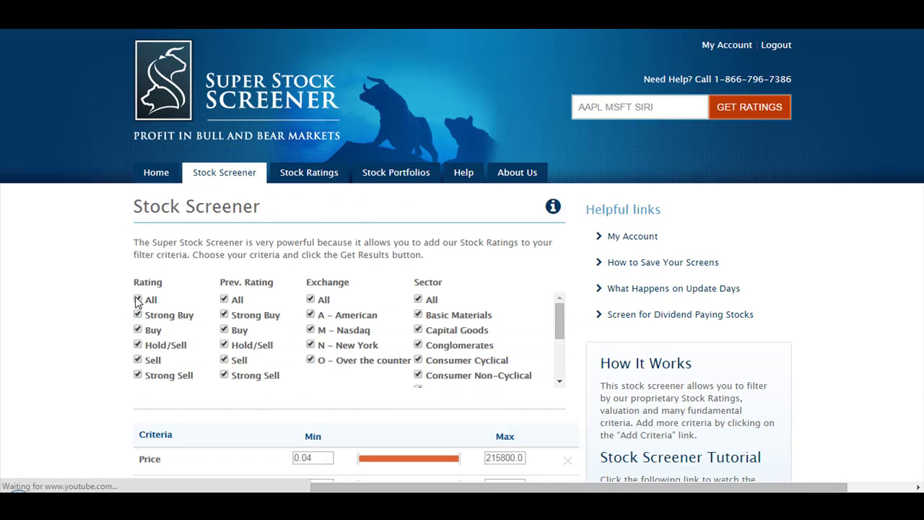
{"action": "left_click", "coordinate": [137, 299]}
{"action": "left_click", "coordinate": [137, 315]}
{"action": "left_click", "coordinate": [224, 299]}
{"action": "left_click", "coordinate": [223, 376]}
{"action": "scroll", "coordinate": [80, 350], "scroll_direction": "down", "scroll_amount": 2}
{"action": "scroll", "coordinate": [79, 350], "scroll_direction": "down", "scroll_amount": 2}
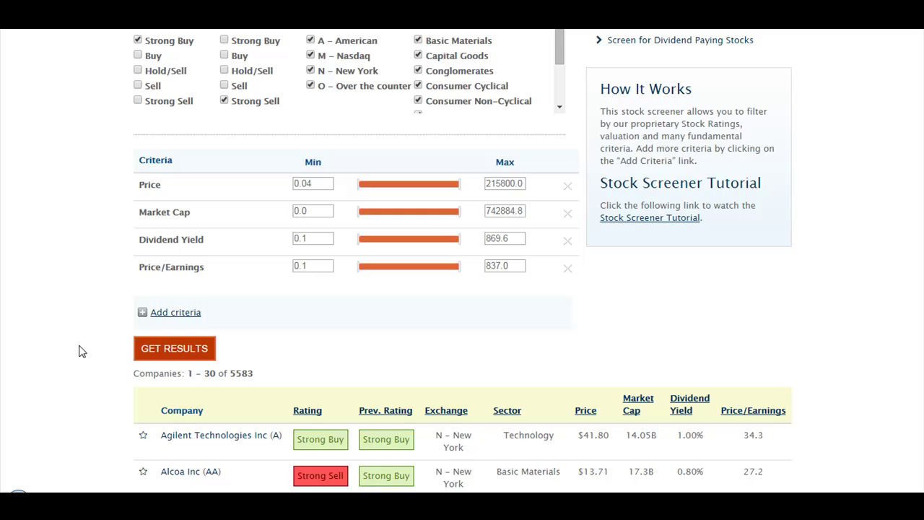
{"action": "left_click", "coordinate": [190, 352]}
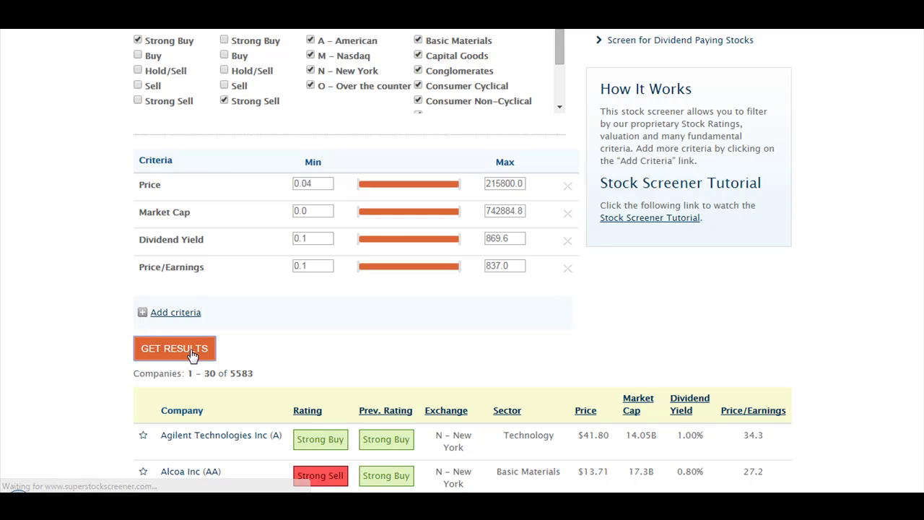
Review the screener results, download them to a spreadsheet and open the file.
{"action": "scroll", "coordinate": [462, 259], "scroll_direction": "down", "scroll_amount": 3}
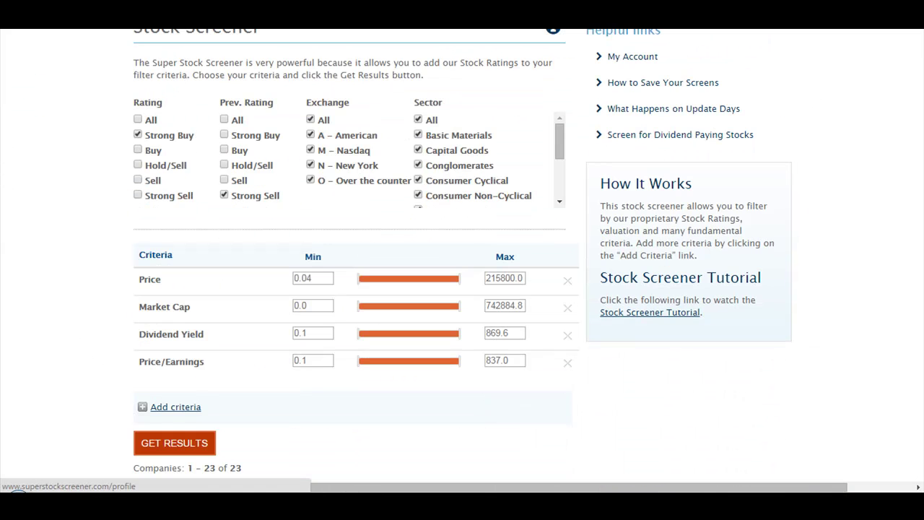
{"action": "scroll", "coordinate": [462, 256], "scroll_direction": "down", "scroll_amount": 4}
{"action": "scroll", "coordinate": [462, 256], "scroll_direction": "down", "scroll_amount": 2}
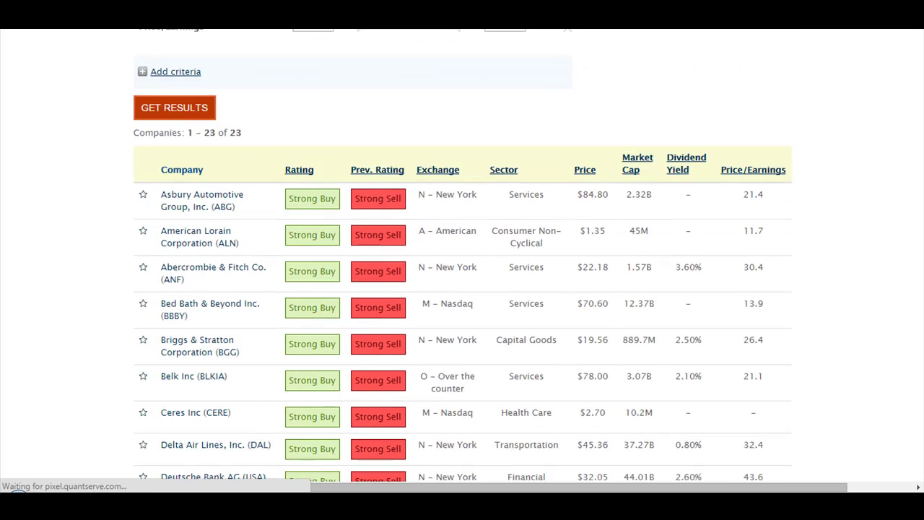
{"action": "scroll", "coordinate": [462, 260], "scroll_direction": "down", "scroll_amount": 10}
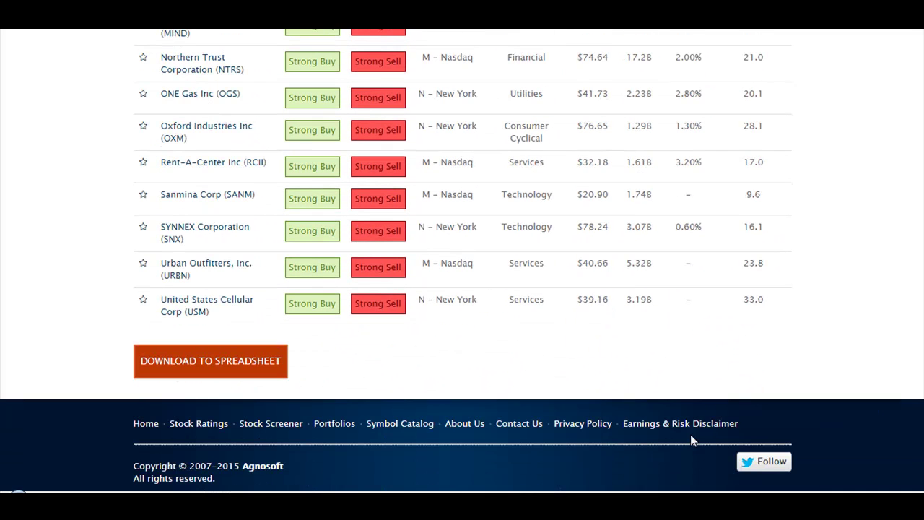
{"action": "left_click", "coordinate": [216, 379]}
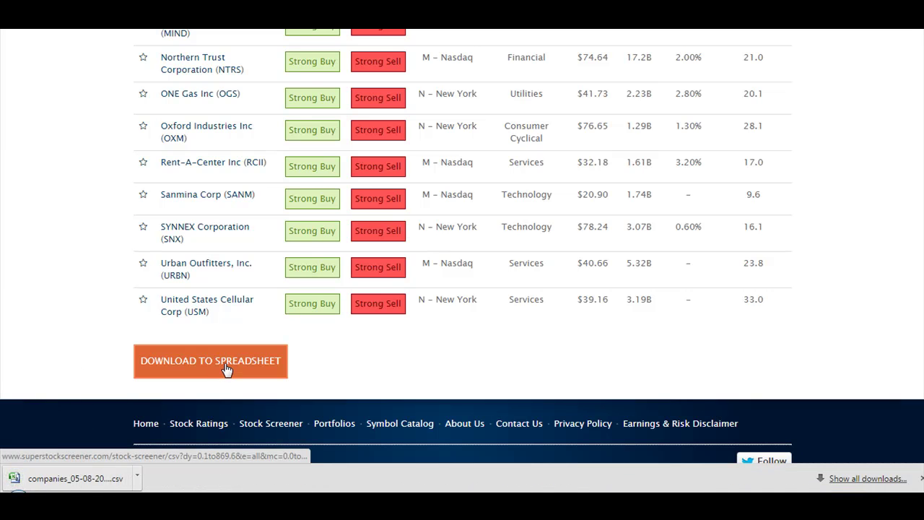
{"action": "left_click", "coordinate": [72, 478]}
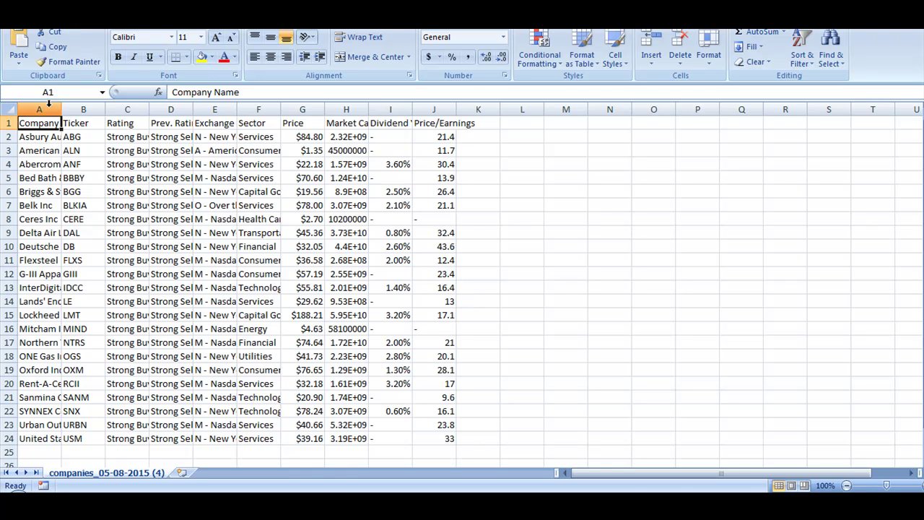
Auto-fit the width of all columns in the screener results spreadsheet.
{"action": "left_click", "coordinate": [7, 109]}
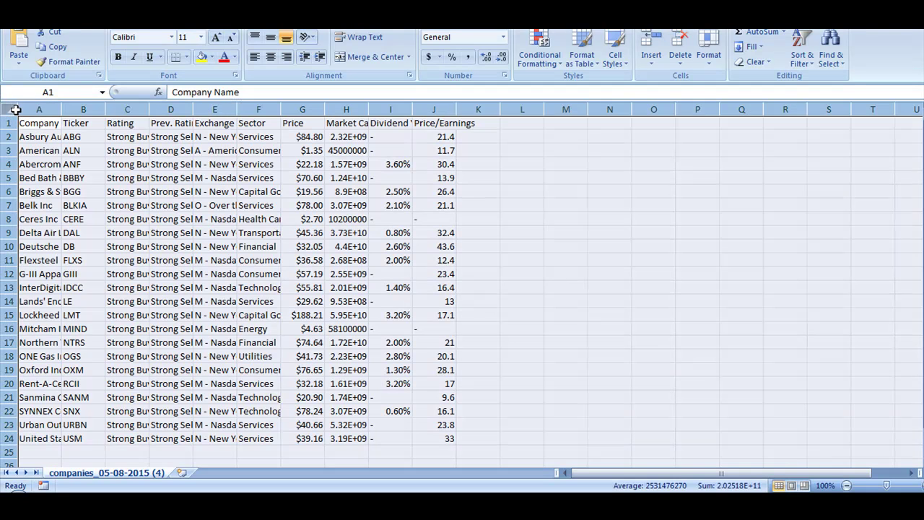
{"action": "double_click", "coordinate": [57, 109]}
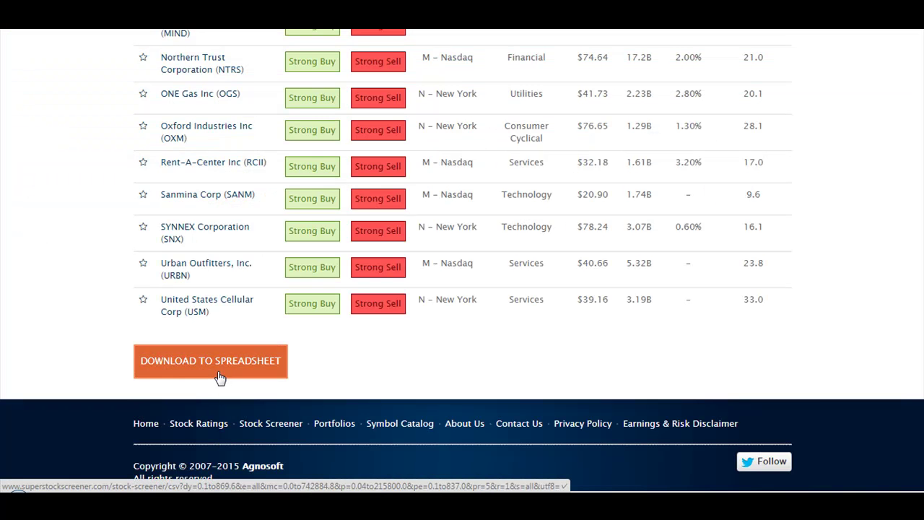
{"action": "left_click", "coordinate": [221, 376]}
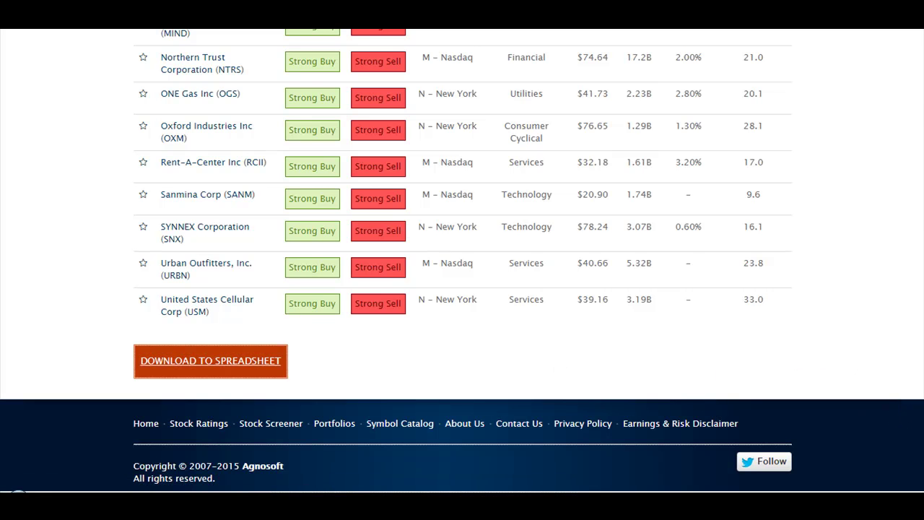
{"action": "scroll", "coordinate": [462, 260], "scroll_direction": "up", "scroll_amount": 15}
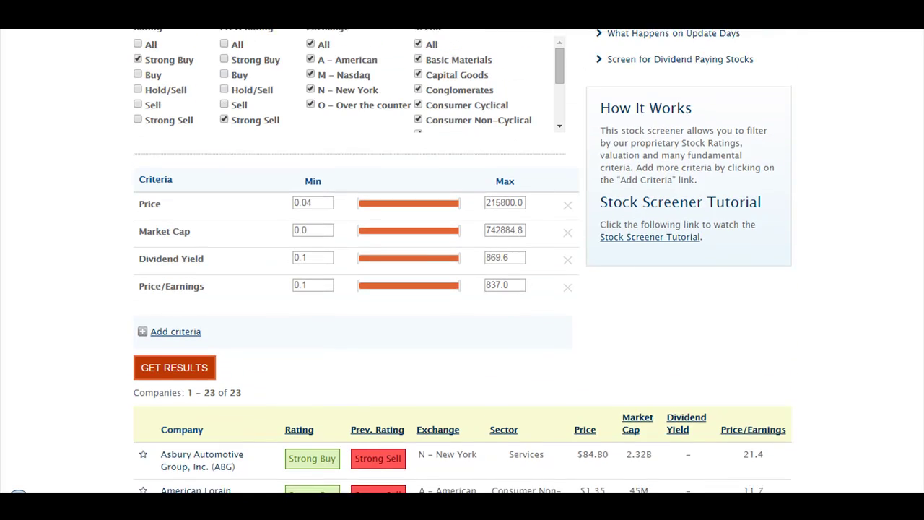
{"action": "scroll", "coordinate": [462, 259], "scroll_direction": "up", "scroll_amount": 1}
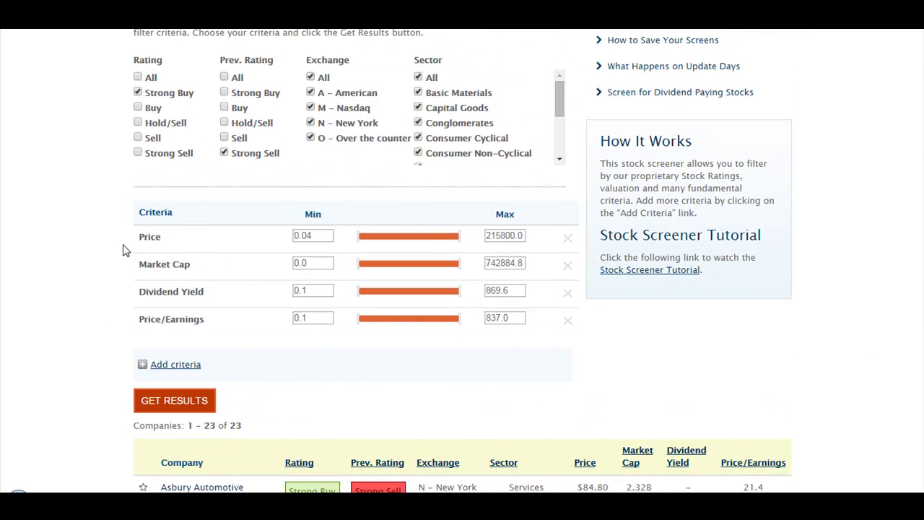
Add the Price/Cash Flow, Price/Book and Price/Sales criteria to the stock screen and get the results again.
{"action": "left_click", "coordinate": [187, 365]}
{"action": "scroll", "coordinate": [96, 293], "scroll_direction": "down", "scroll_amount": 1}
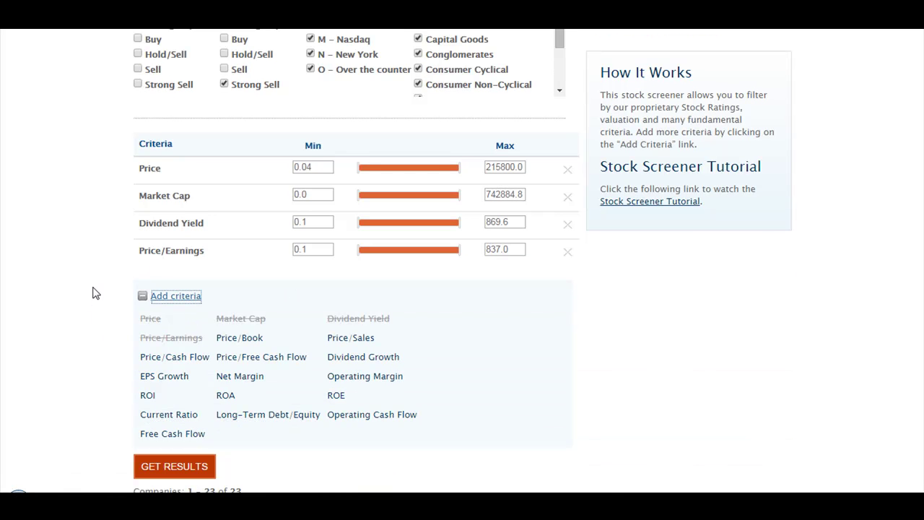
{"action": "left_click", "coordinate": [189, 358]}
{"action": "left_click", "coordinate": [255, 369]}
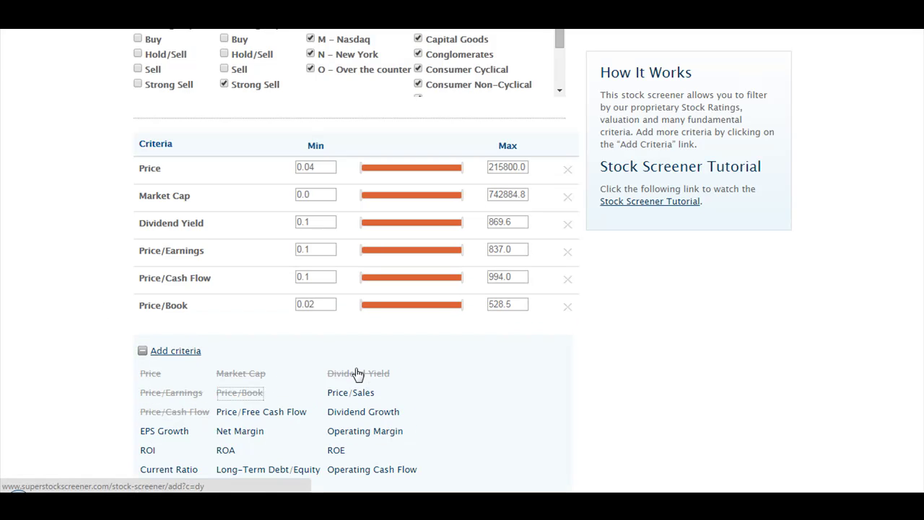
{"action": "left_click", "coordinate": [367, 394]}
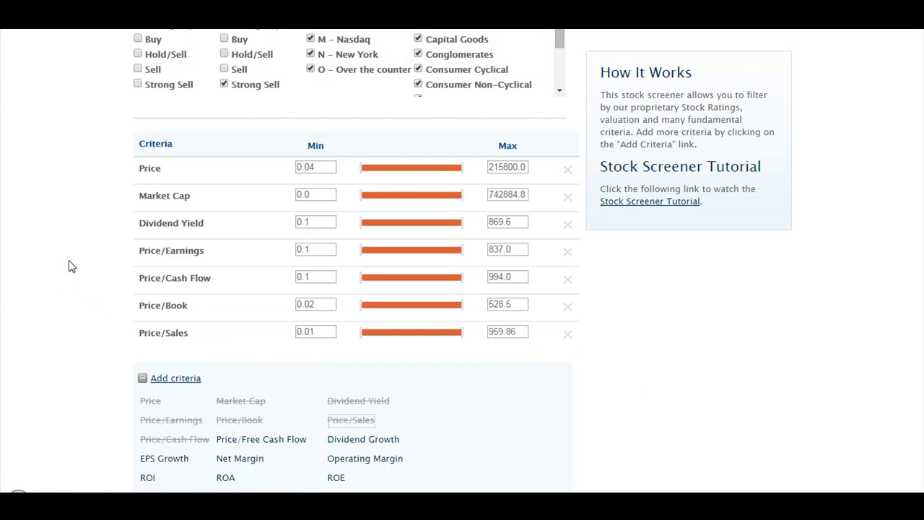
{"action": "scroll", "coordinate": [78, 260], "scroll_direction": "down", "scroll_amount": 3}
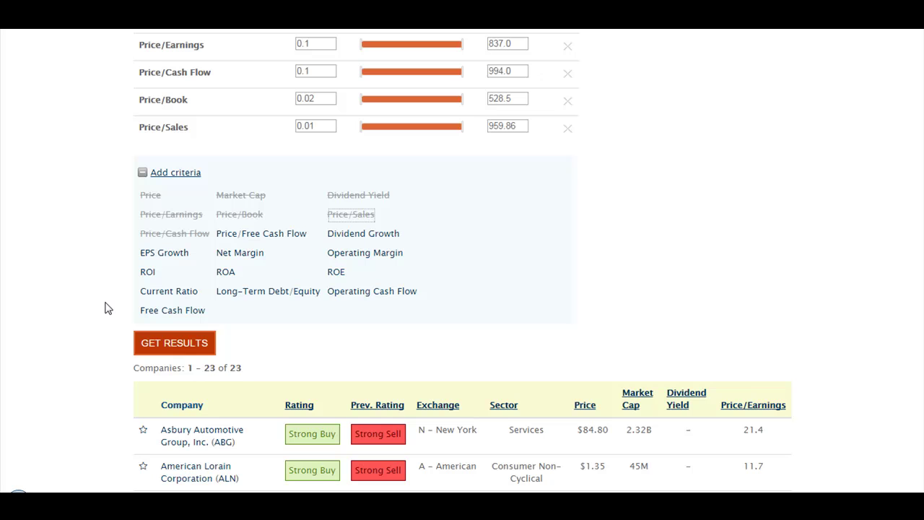
{"action": "left_click", "coordinate": [189, 354]}
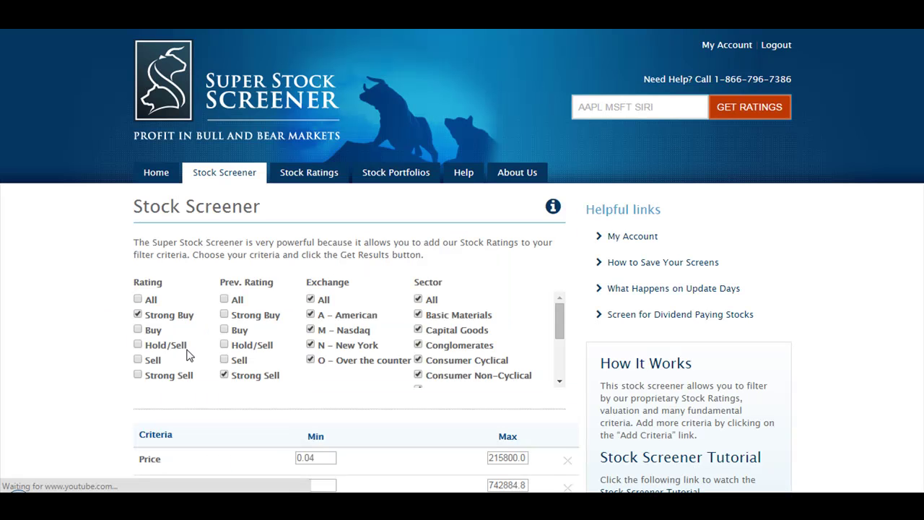
Download the updated screener results with the added ratio columns to a spreadsheet and open the file in Excel.
{"action": "scroll", "coordinate": [873, 282], "scroll_direction": "down", "scroll_amount": 5}
{"action": "scroll", "coordinate": [780, 324], "scroll_direction": "down", "scroll_amount": 1}
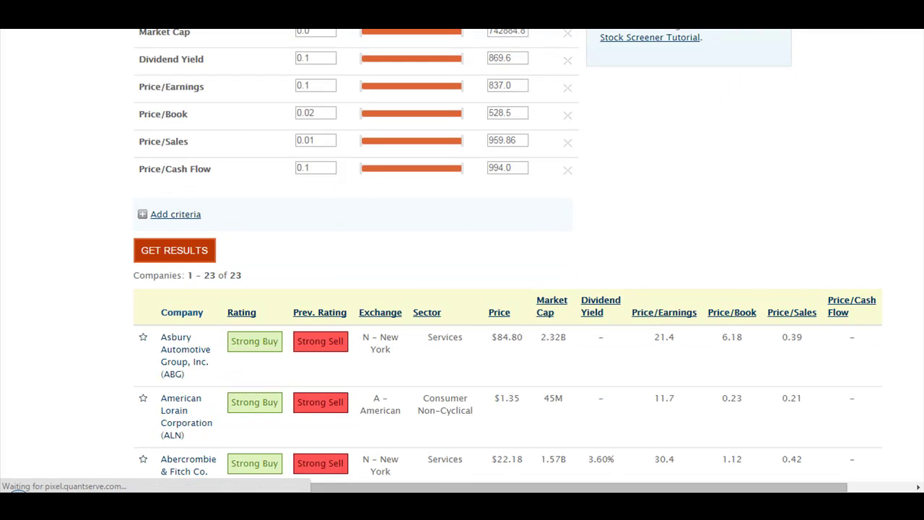
{"action": "scroll", "coordinate": [625, 231], "scroll_direction": "down", "scroll_amount": 8}
{"action": "scroll", "coordinate": [462, 260], "scroll_direction": "down", "scroll_amount": 5}
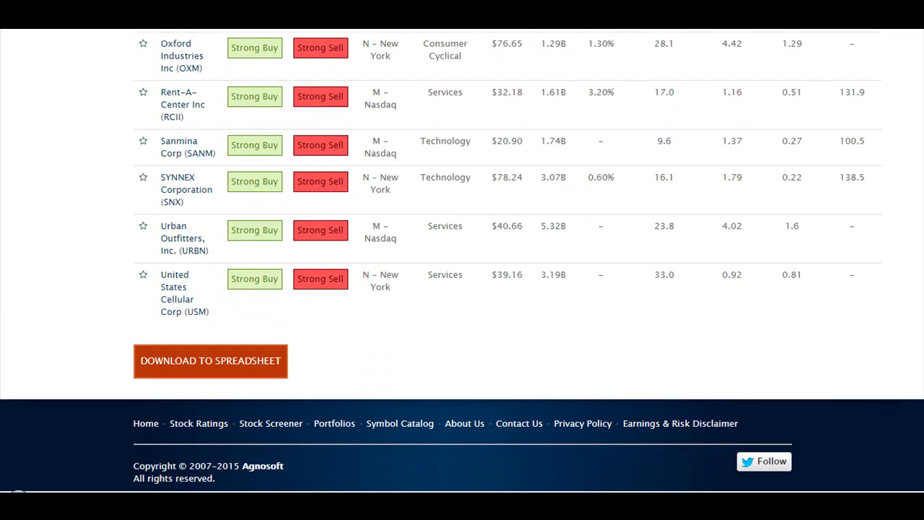
{"action": "left_click", "coordinate": [217, 375]}
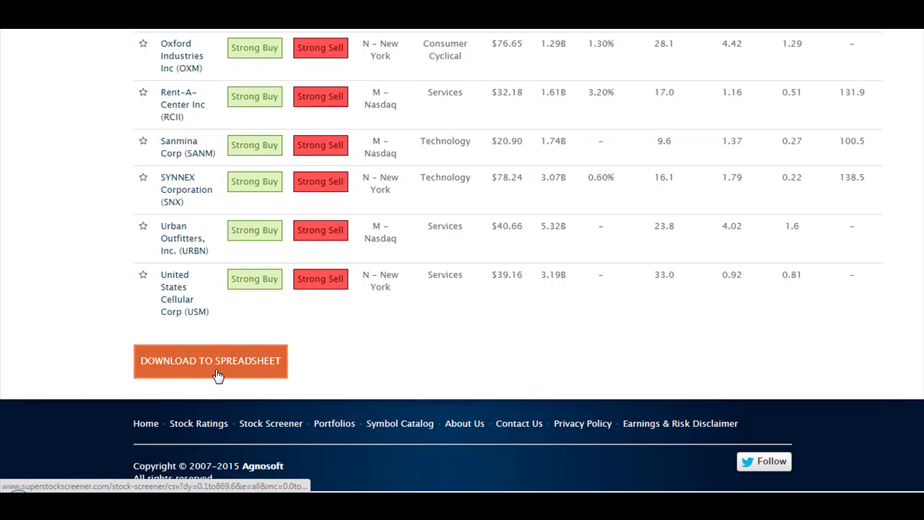
{"action": "left_click", "coordinate": [96, 482]}
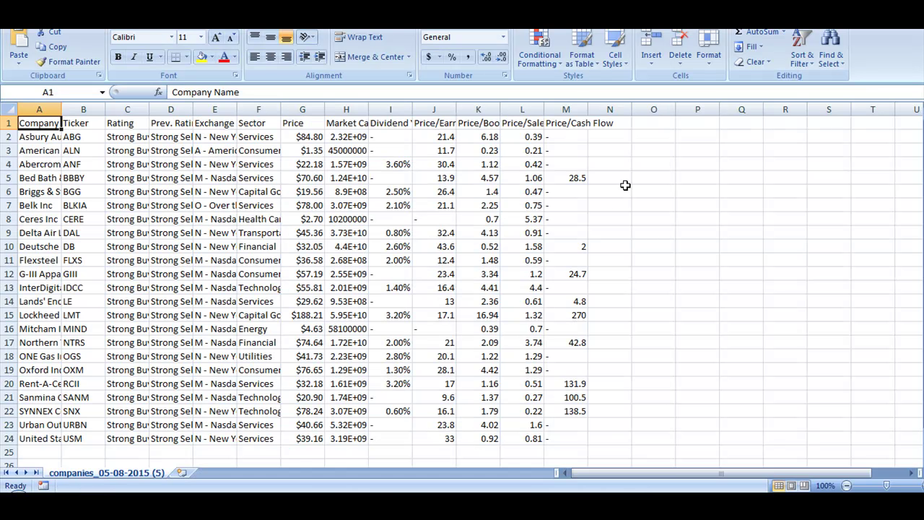
Auto-fit all columns of the updated results spreadsheet, check them through Price/Cash Flow and switch back to Super Stock Screener.
{"action": "left_click", "coordinate": [8, 109]}
{"action": "double_click", "coordinate": [61, 109]}
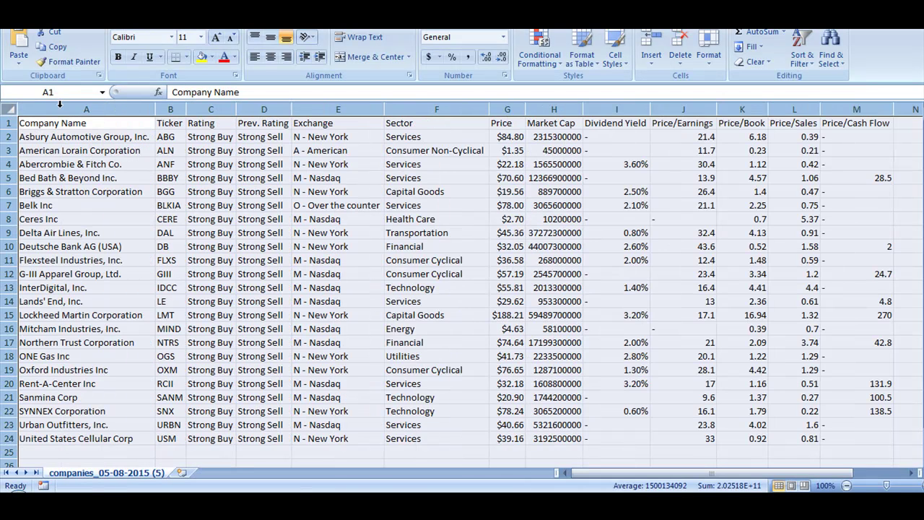
{"action": "left_click_drag", "start_coordinate": [828, 470], "coordinate": [874, 470]}
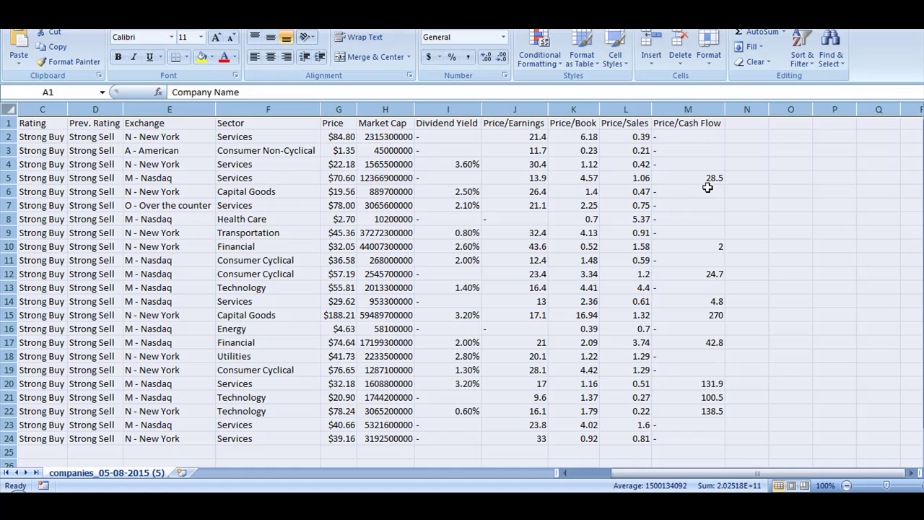
{"action": "key", "text": "alt+Tab"}
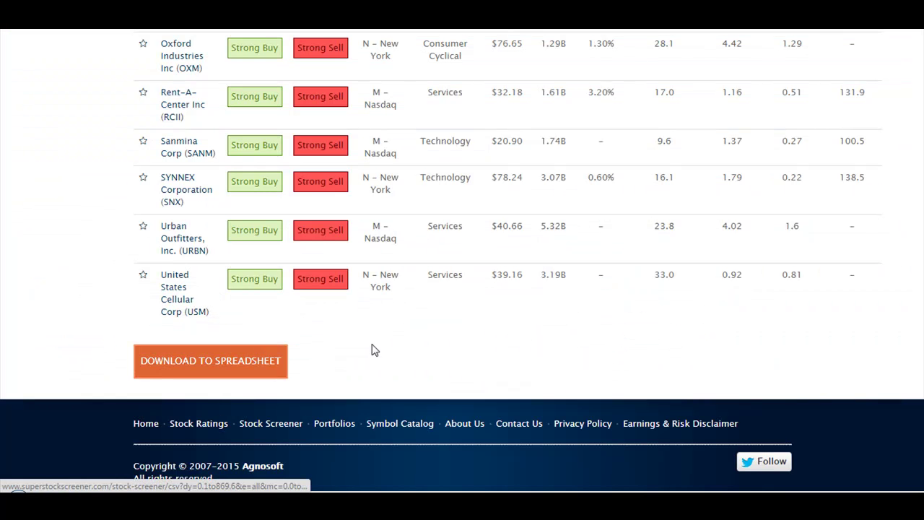